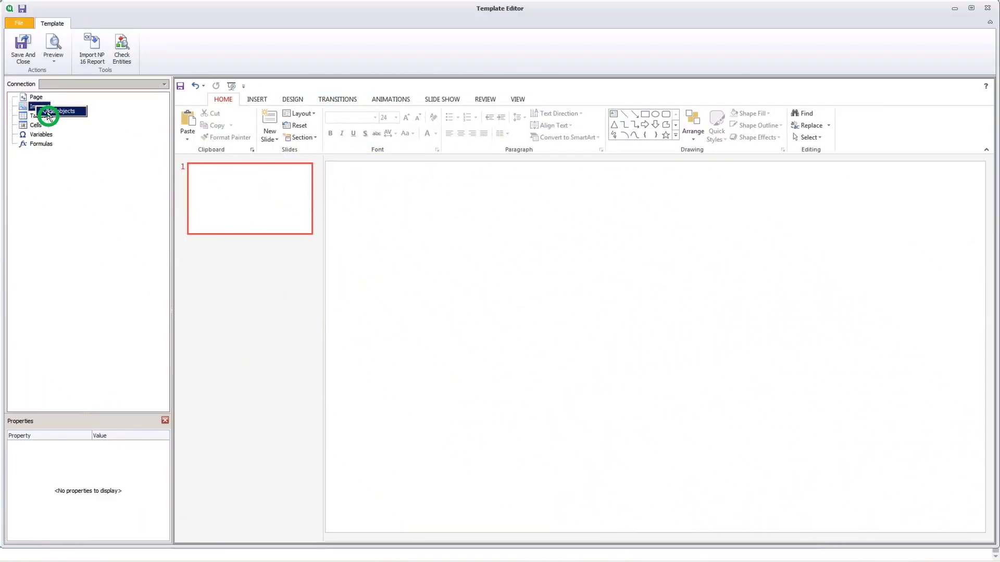
# Step: Add the Product Details sheet to the template as an image
pyautogui.click(59, 111)
pyautogui.scroll(-1, 187, 425)
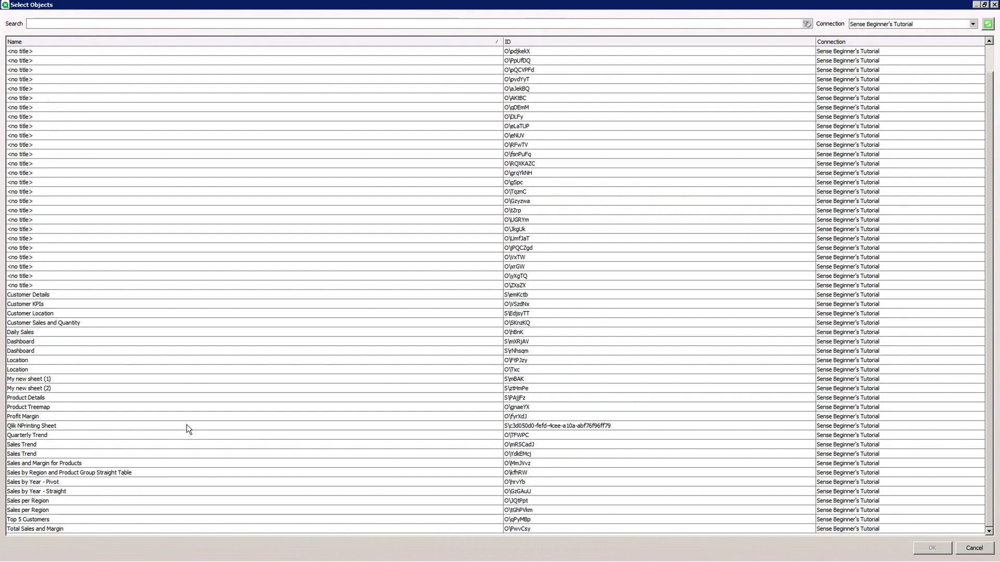
pyautogui.click(37, 399)
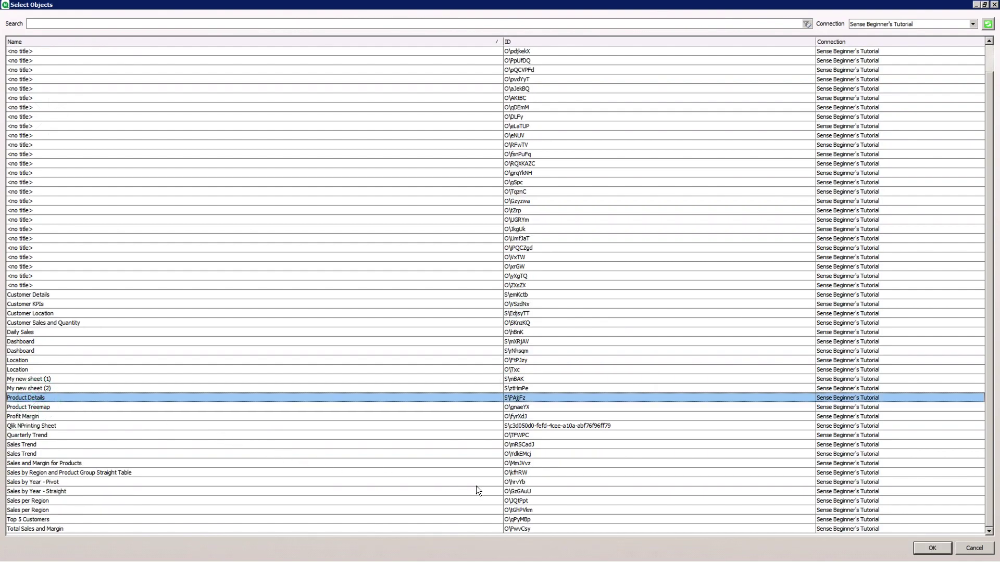
pyautogui.click(932, 548)
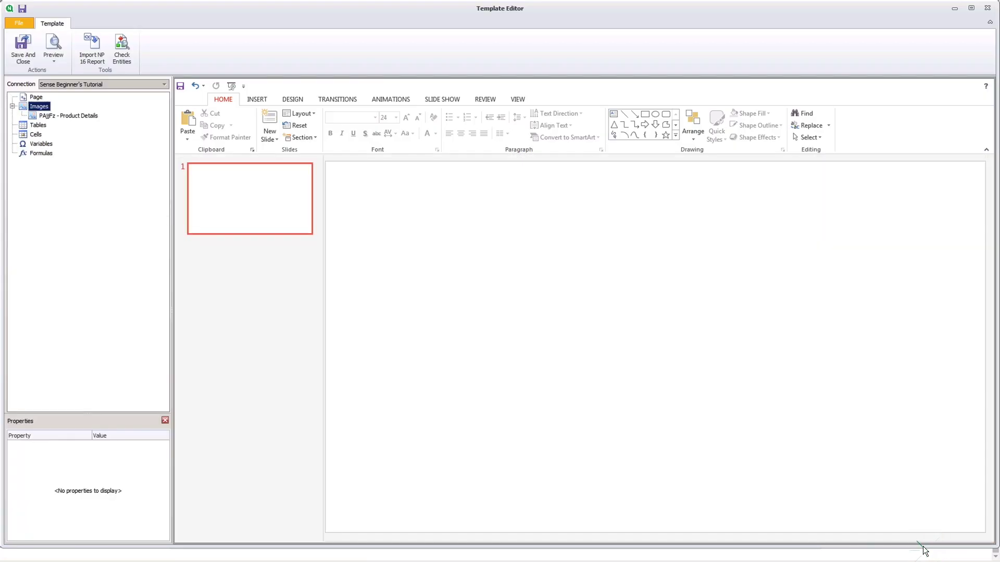
# Step: Place the Product Details image on the slide and preview the PowerPoint report
pyautogui.click(53, 115)
pyautogui.moveTo(97, 115); pyautogui.dragTo(510, 274)
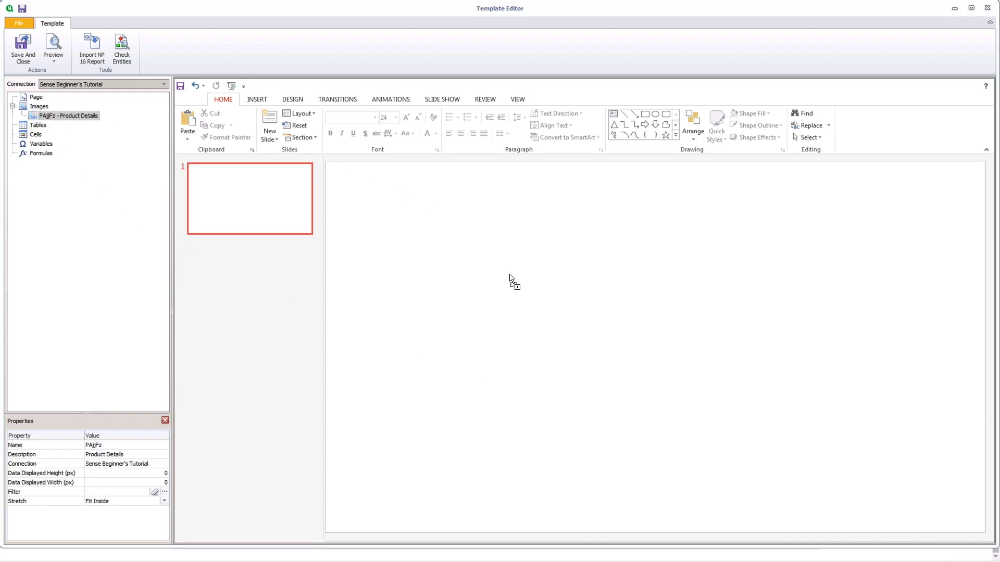
pyautogui.click(53, 47)
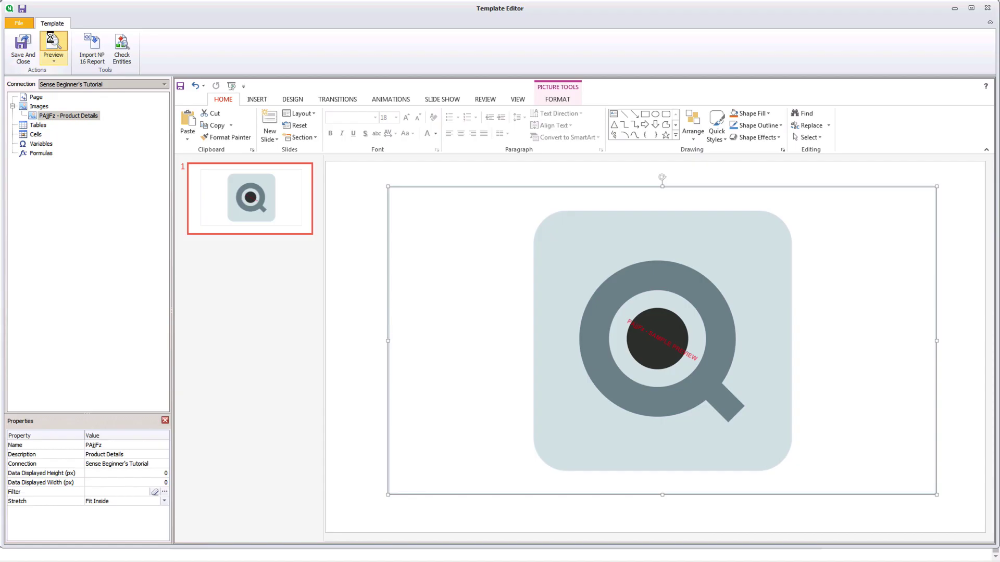
pyautogui.click(501, 254)
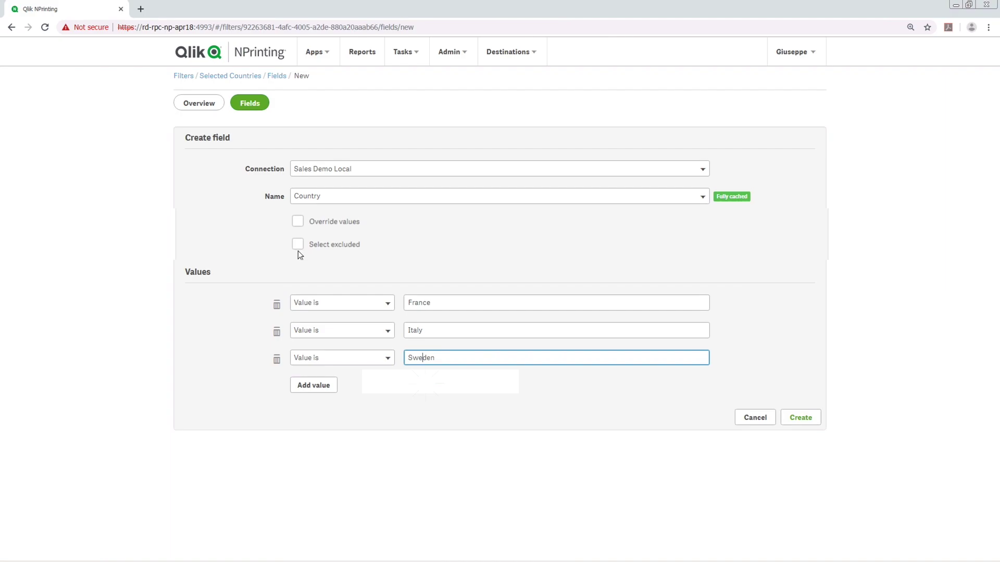
# Step: Enable Select excluded on the Country filter field
pyautogui.click(296, 244)
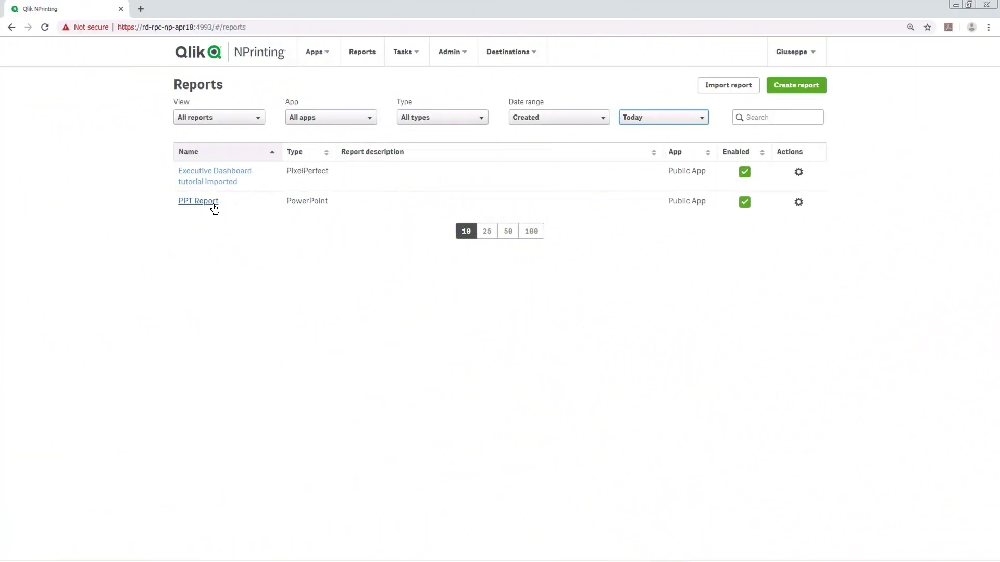
# Step: Add the Selected Countries filter to PPT Report and save the report filters
pyautogui.click(212, 203)
pyautogui.click(246, 123)
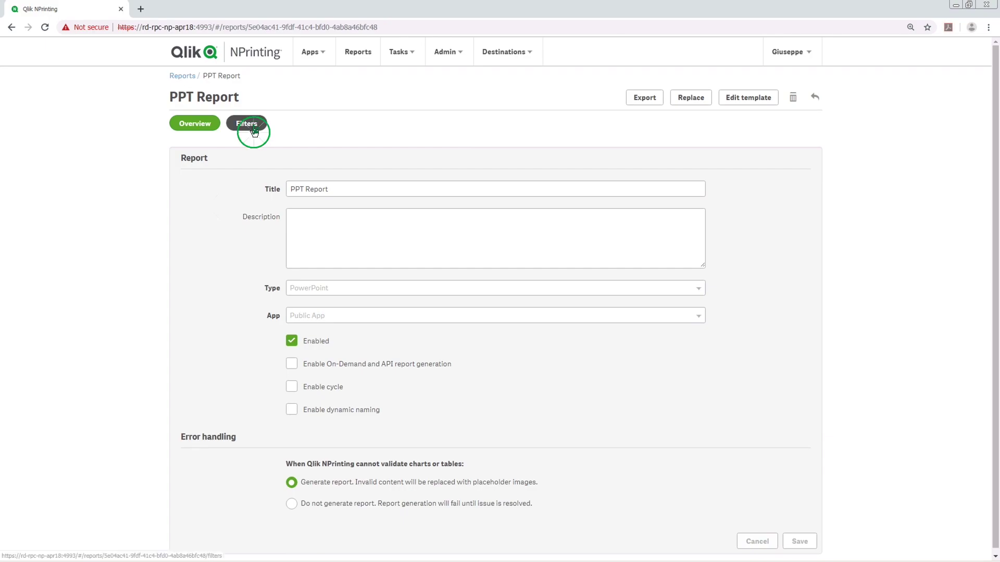
pyautogui.click(378, 205)
pyautogui.write('sele')
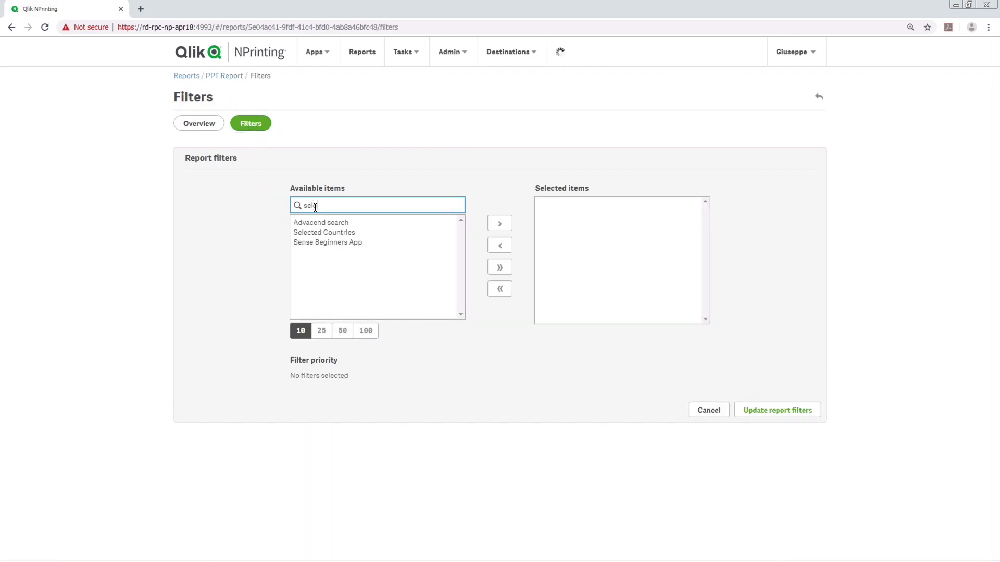
pyautogui.click(315, 225)
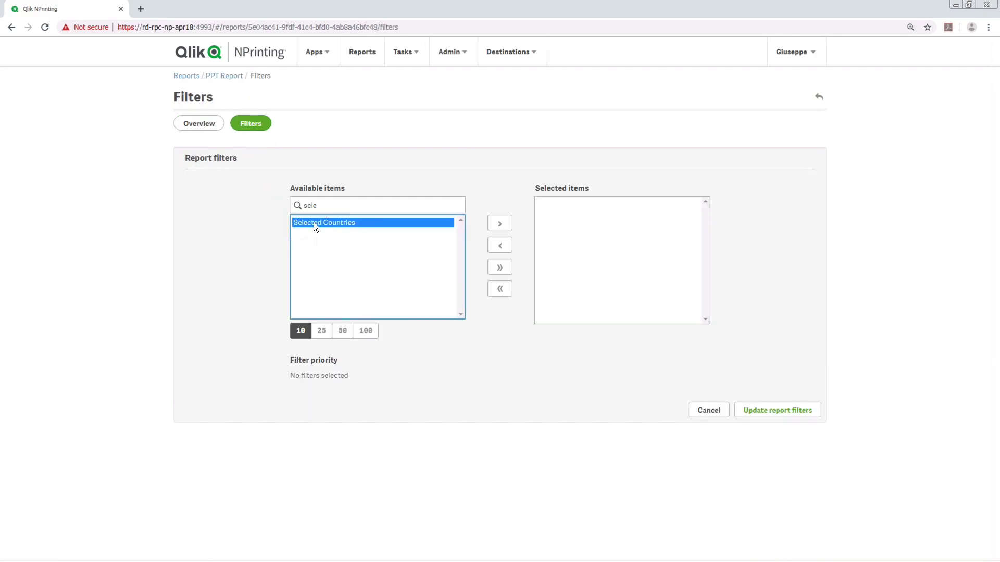
pyautogui.click(499, 223)
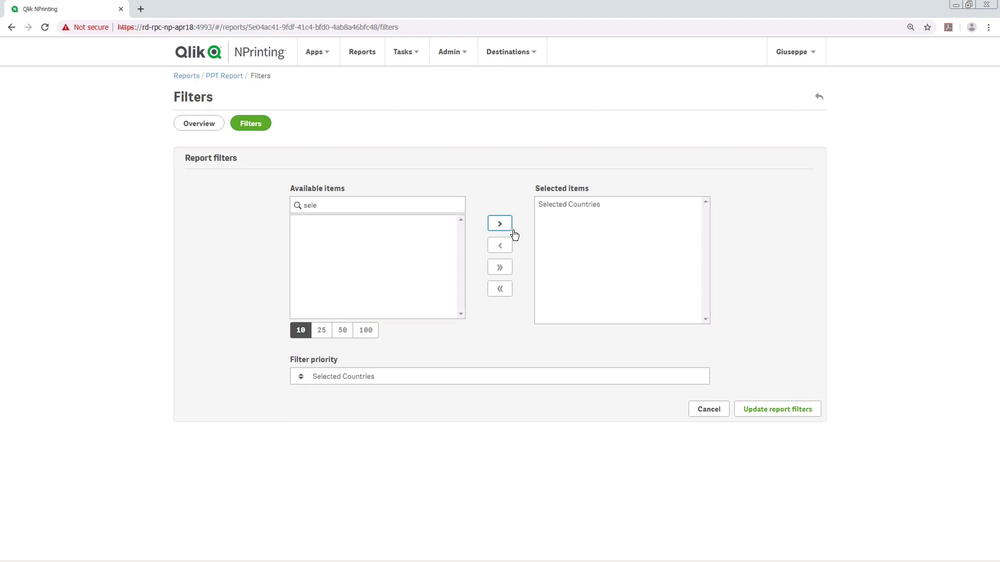
pyautogui.click(777, 410)
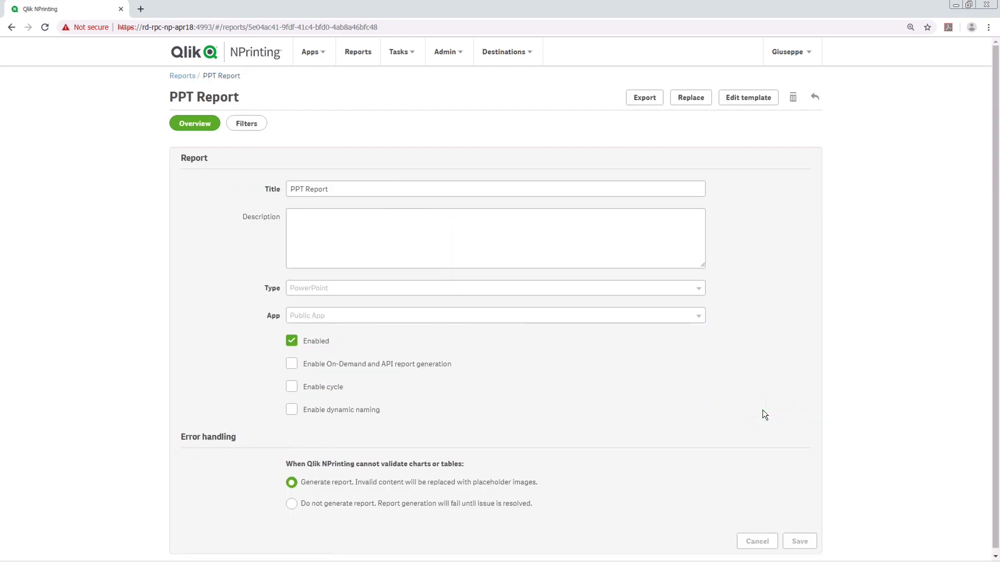
# Step: Edit the PPT Report template and preview the filtered output
pyautogui.click(748, 97)
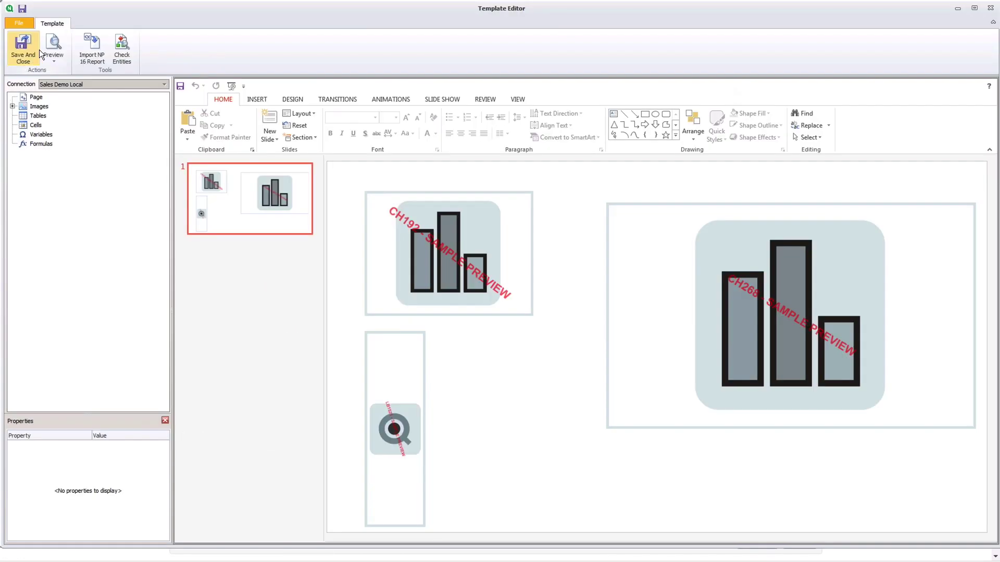
pyautogui.click(53, 48)
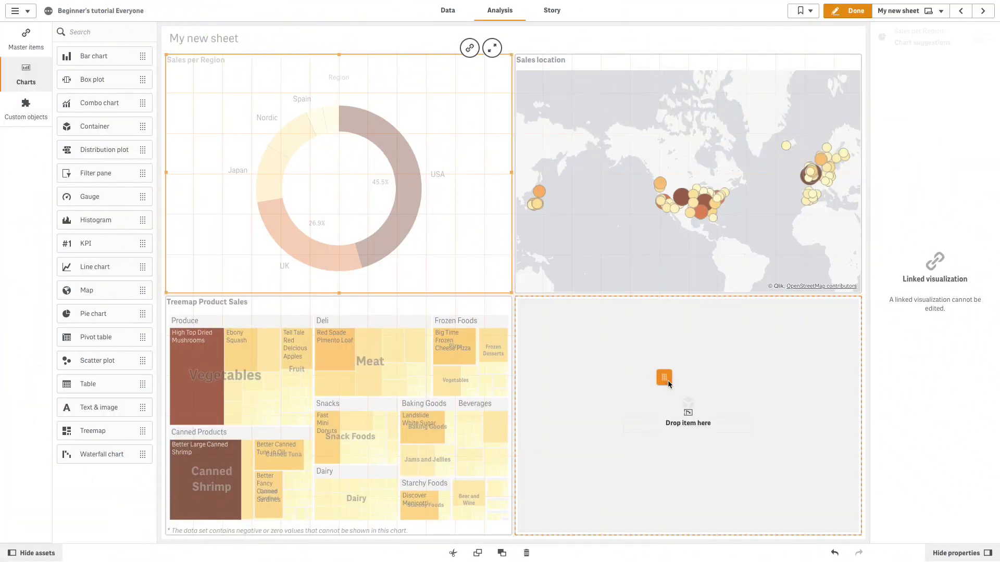
# Step: Move the pie chart, Sales location map and product treemap into the container as tabs
pyautogui.moveTo(633, 346); pyautogui.dragTo(668, 380)
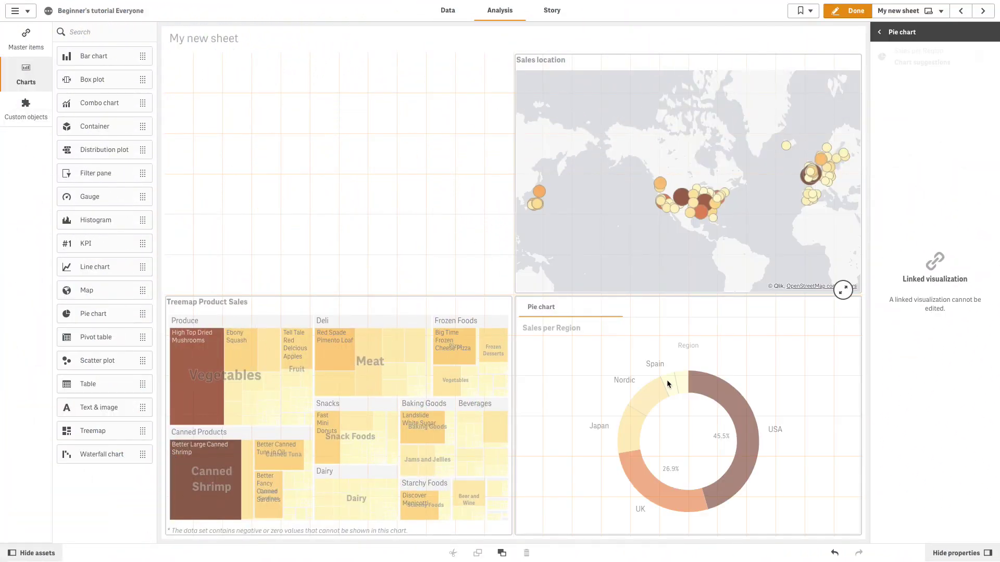
pyautogui.click(668, 156)
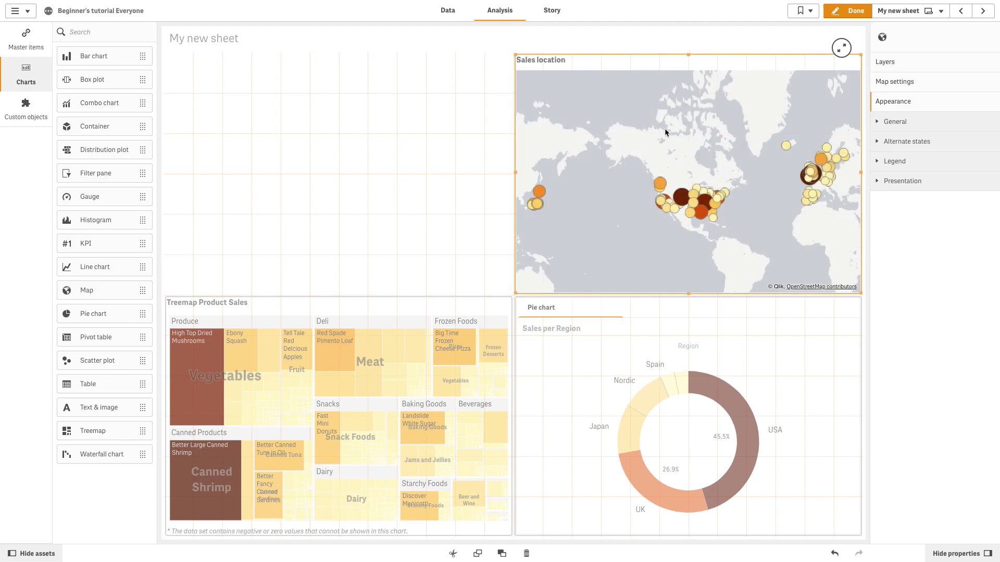
pyautogui.moveTo(657, 362); pyautogui.dragTo(652, 395)
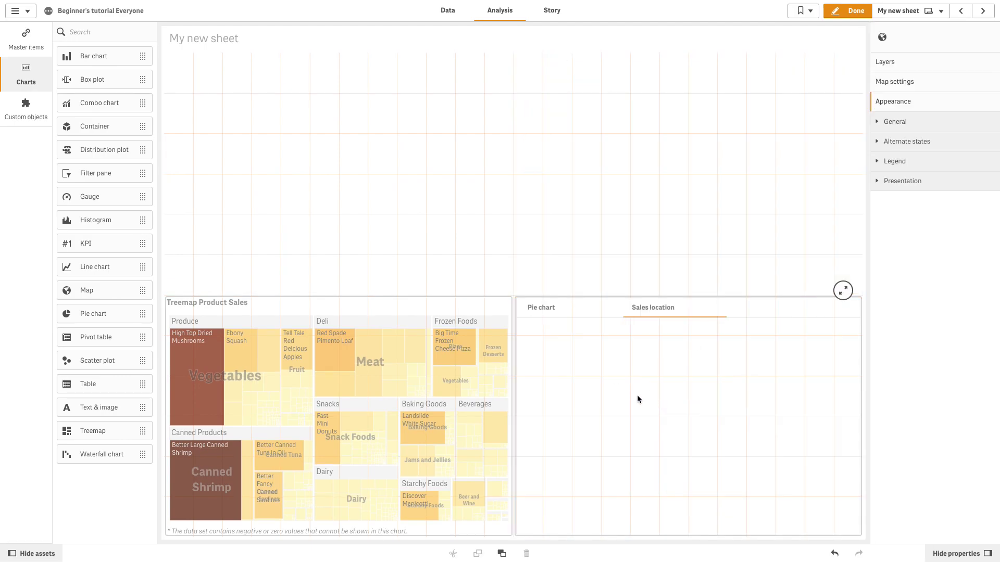
pyautogui.click(493, 358)
pyautogui.moveTo(492, 357); pyautogui.dragTo(668, 365)
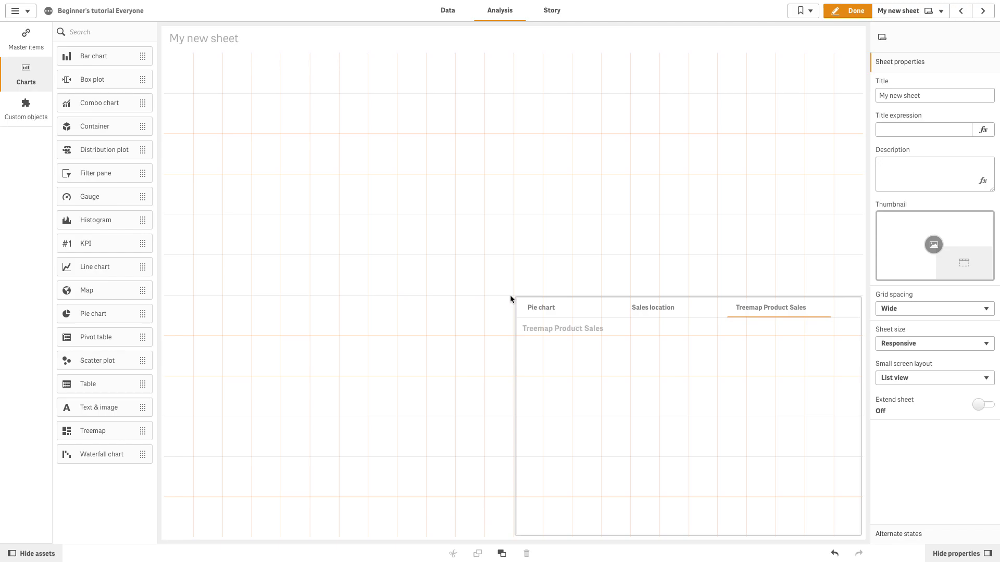
# Step: Enlarge the container to fill the sheet and show the Pie chart tab
pyautogui.moveTo(456, 256); pyautogui.dragTo(203, 168)
pyautogui.click(233, 193)
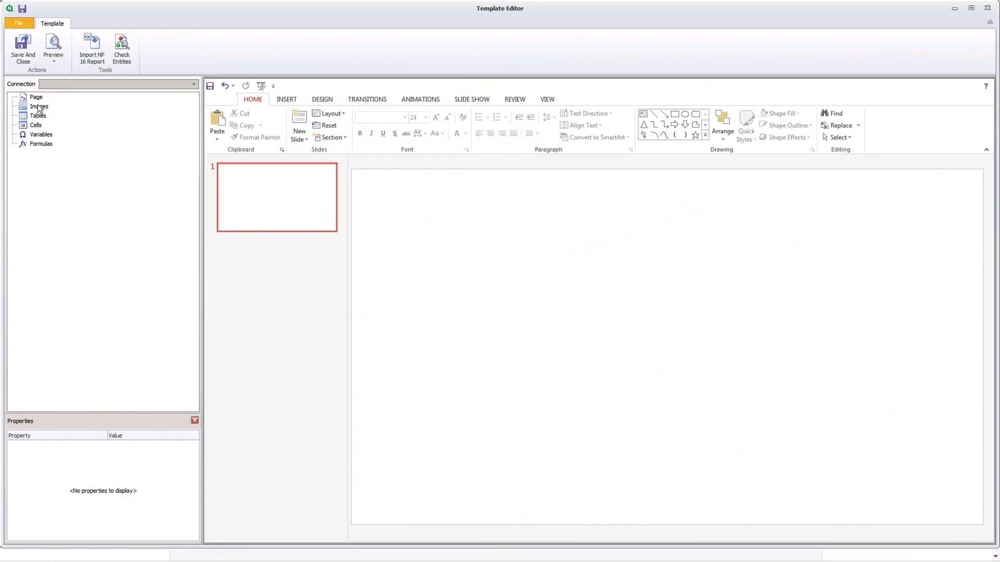
# Step: Add Sales location, Sales per Region and Treemap Product Sales as template images
pyautogui.click(38, 106)
pyautogui.click(48, 109)
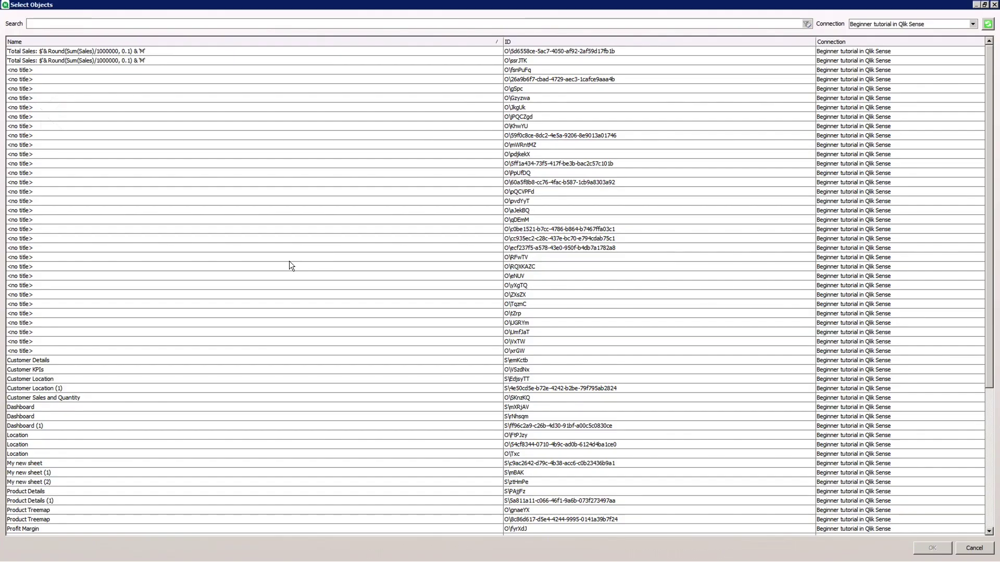
pyautogui.scroll(-7, 115, 390)
pyautogui.scroll(-7, 114, 390)
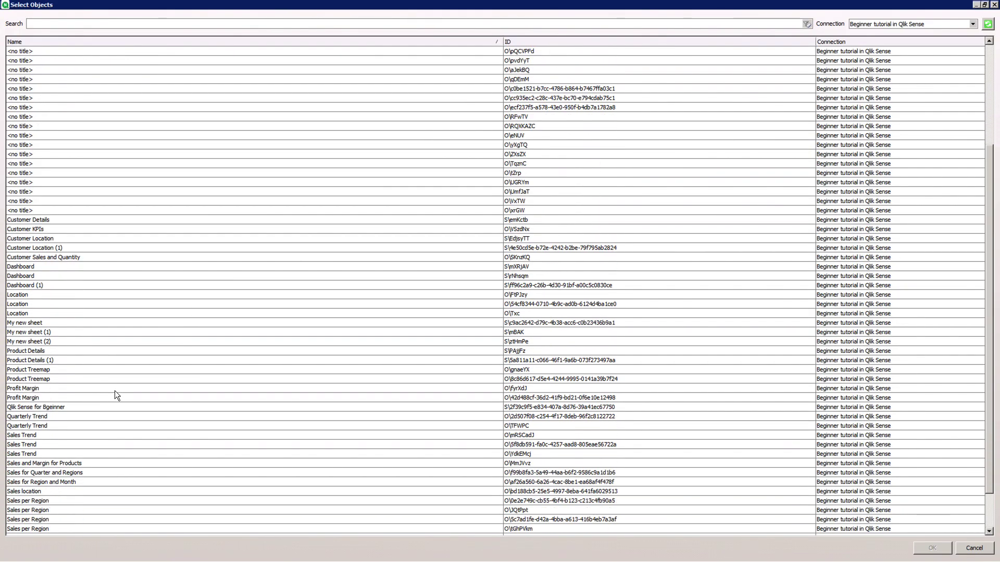
pyautogui.scroll(-7, 115, 391)
pyautogui.click(23, 436)
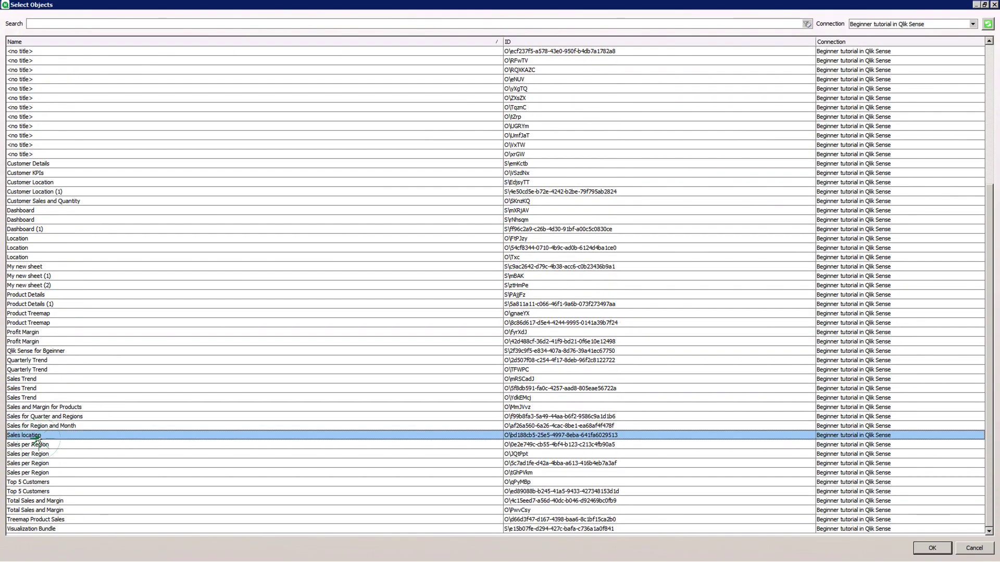
pyautogui.keyDown('ctrl'); pyautogui.click(36, 443); pyautogui.keyUp('ctrl')
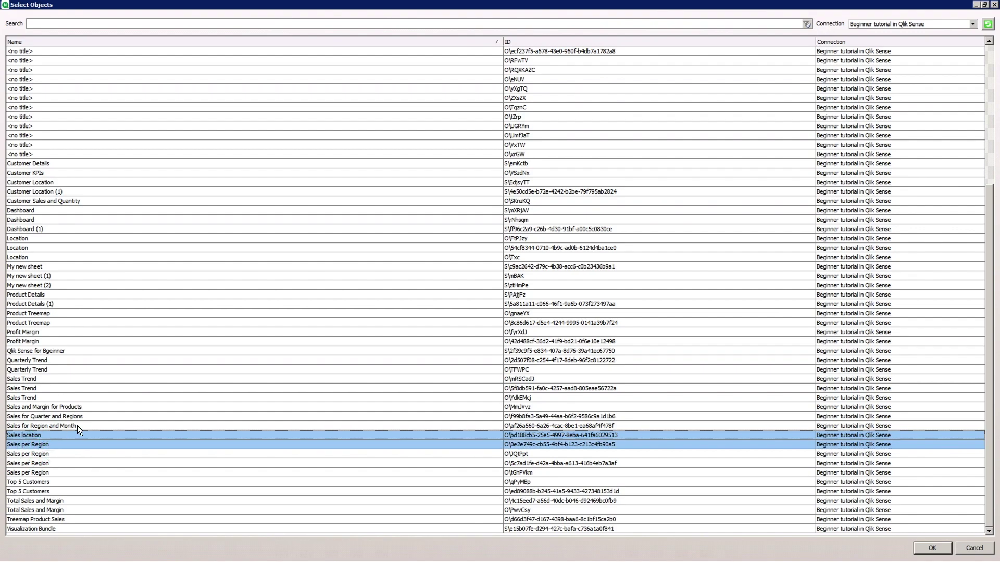
pyautogui.keyDown('ctrl'); pyautogui.click(36, 520); pyautogui.keyUp('ctrl')
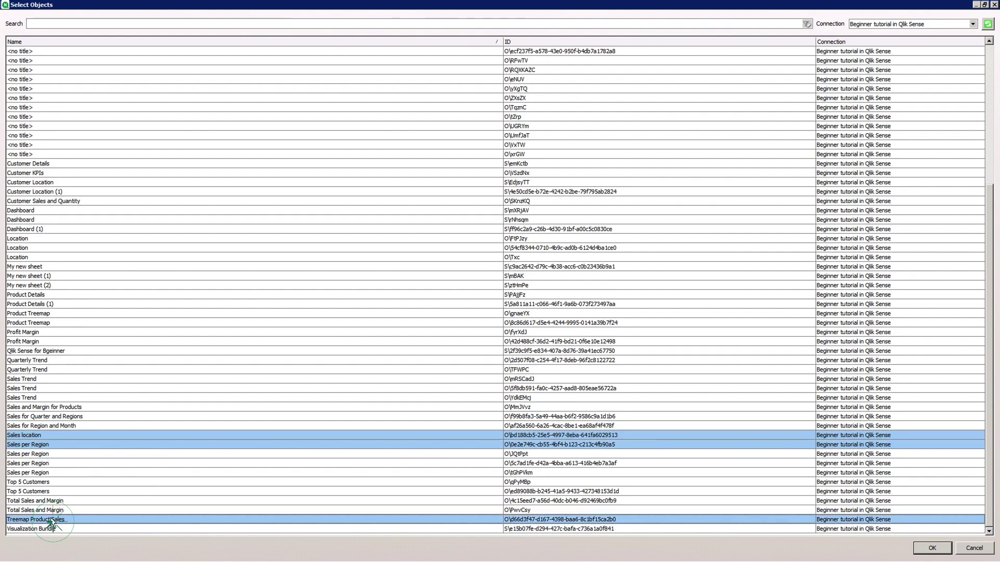
pyautogui.click(931, 550)
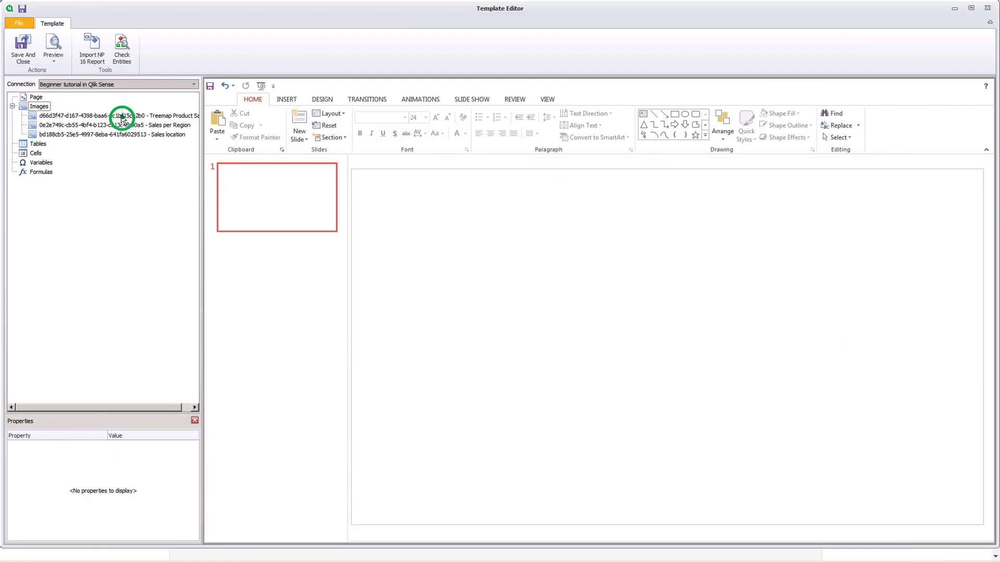
# Step: Place the treemap at the bottom, Sales per Region upper left, Sales location upper right
pyautogui.moveTo(123, 116); pyautogui.dragTo(438, 425)
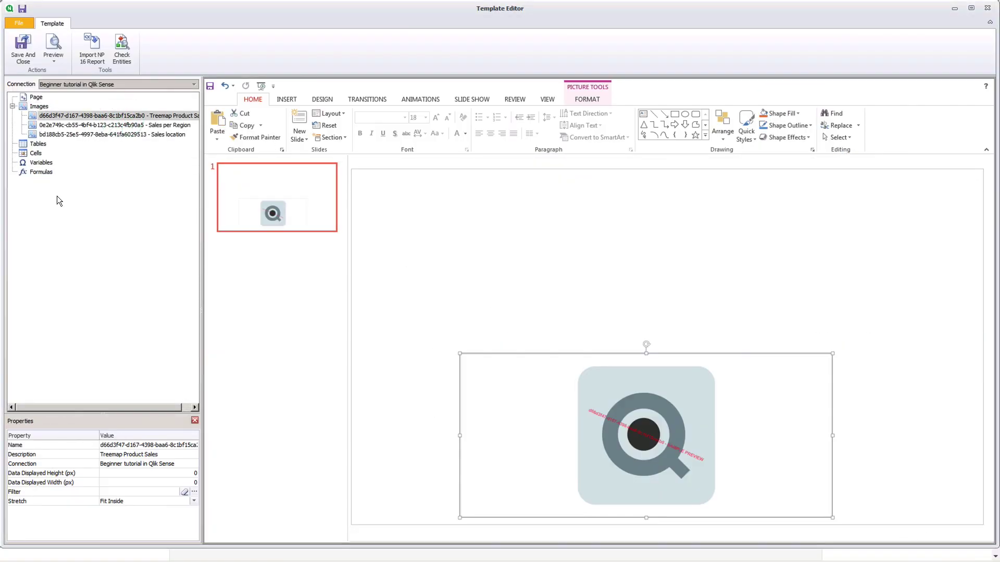
pyautogui.moveTo(92, 125); pyautogui.dragTo(414, 246)
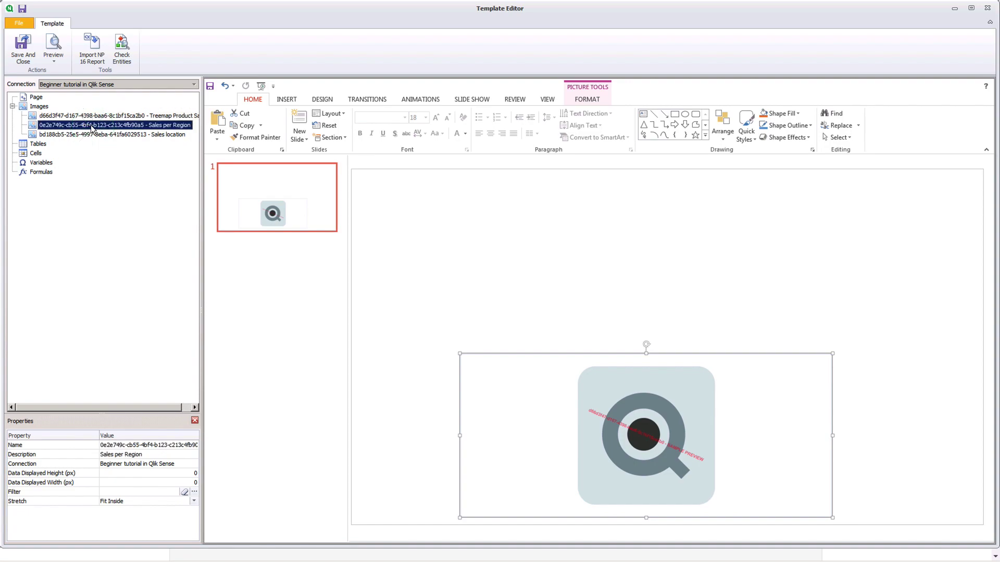
pyautogui.moveTo(616, 213); pyautogui.dragTo(657, 204)
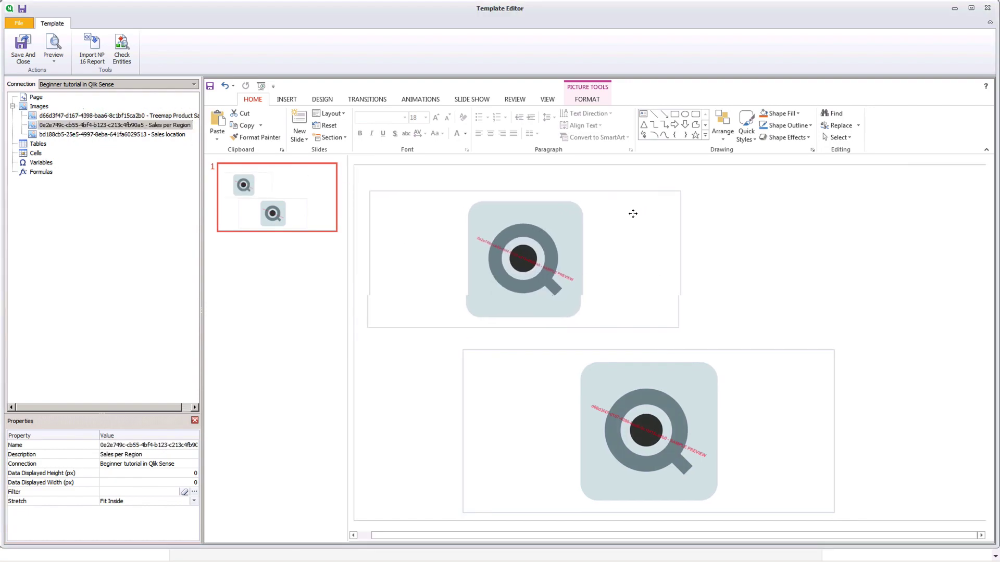
pyautogui.click(126, 132)
pyautogui.moveTo(126, 133)
pyautogui.mouseDown()
pyautogui.moveTo(789, 250)
pyautogui.moveTo(707, 211)
pyautogui.mouseUp()
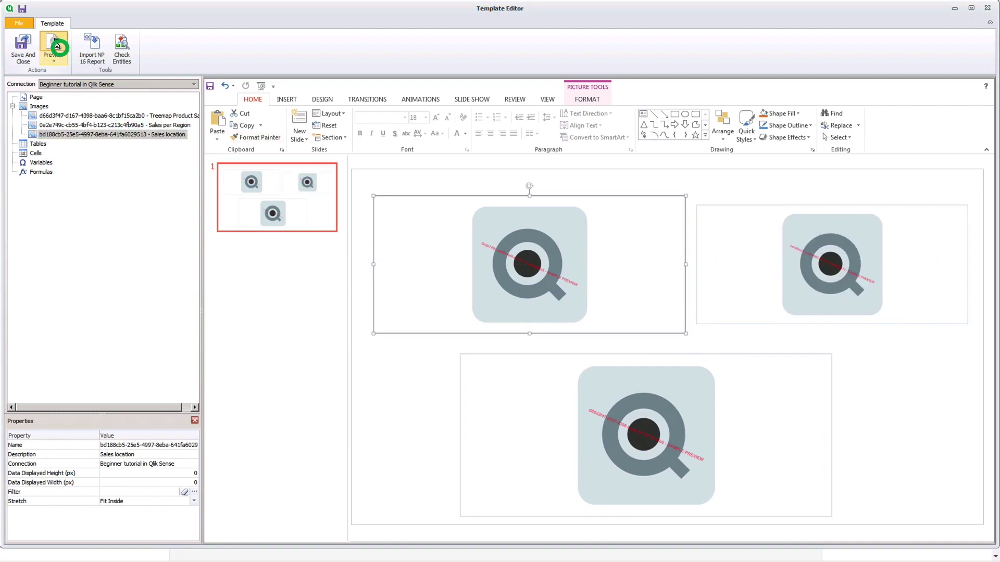
# Step: Preview the report with the three chart images in PowerPoint
pyautogui.click(57, 43)
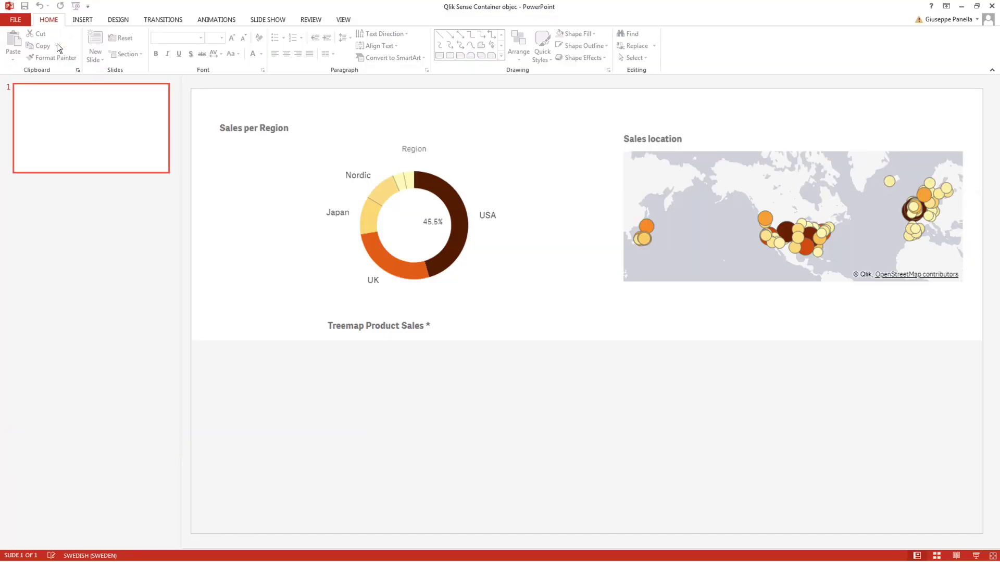